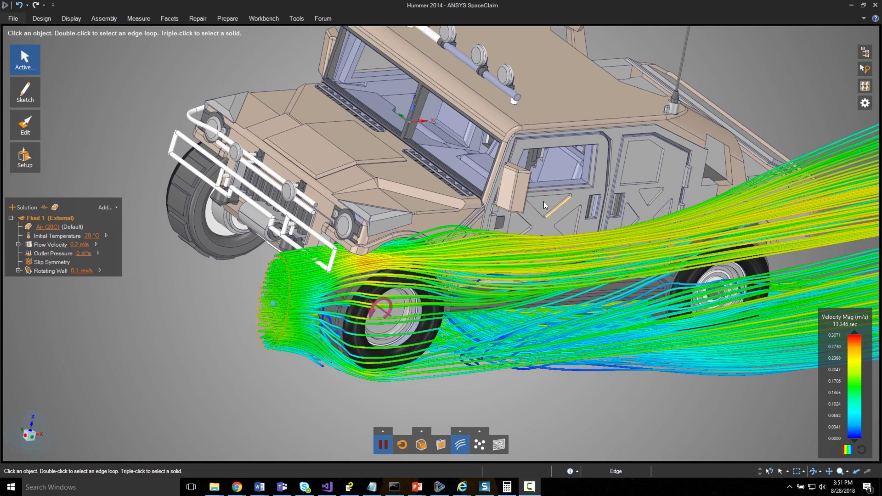
Step: Orbit the vehicle to a more top-down view of the wheel streamlines
mouse_move(656, 414)
middle_mouse_down()
mouse_move(619, 444)
mouse_move(645, 419)
middle_mouse_up()
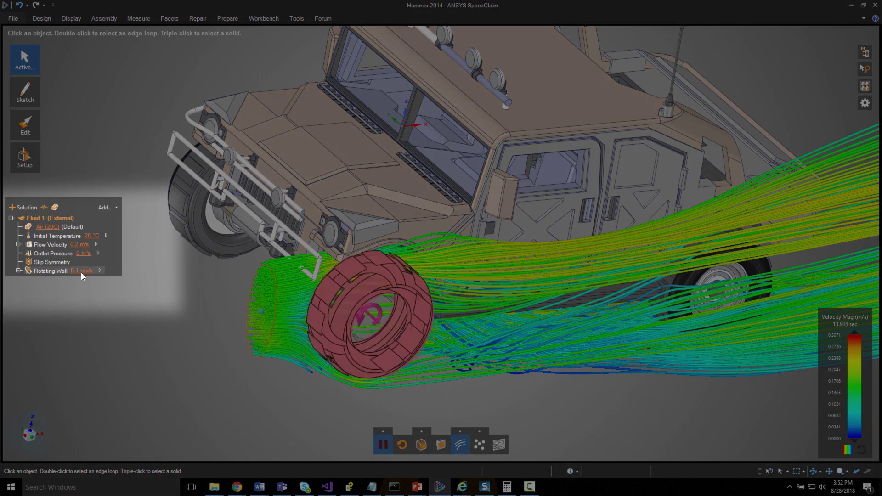
Step: Set the wheel's rotating wall speed to 2 rev/s and view the vehicle from the side
left_click(81, 270)
type("2")
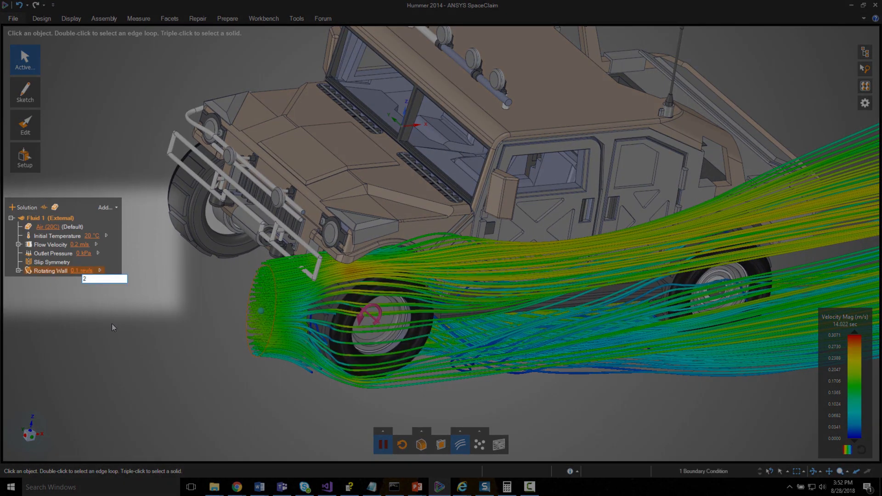
key("Return")
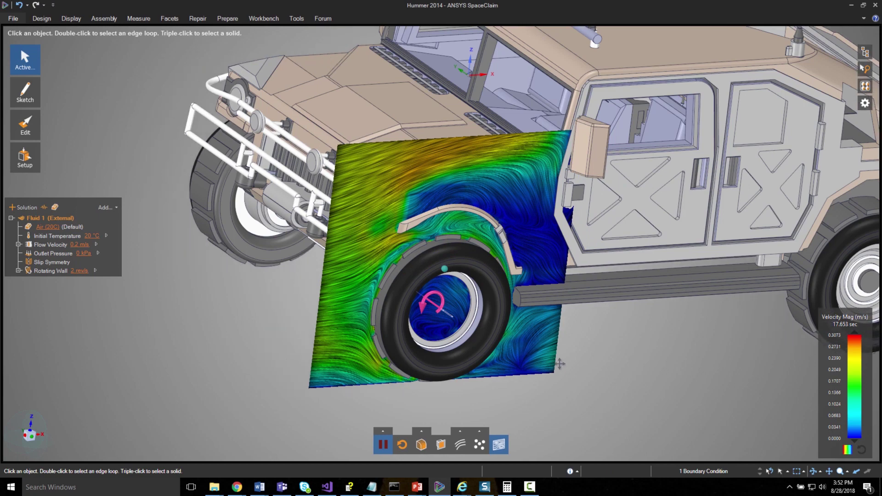
middle_click_drag(429, 349, 478, 360)
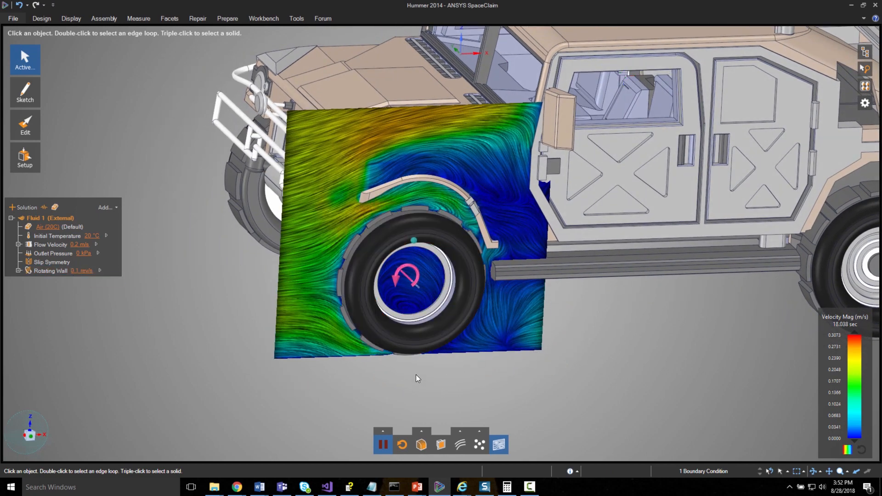
scroll(416, 377, "up", 2)
Step: Begin editing the rotating wall speed again for the front wheel
left_click(83, 271)
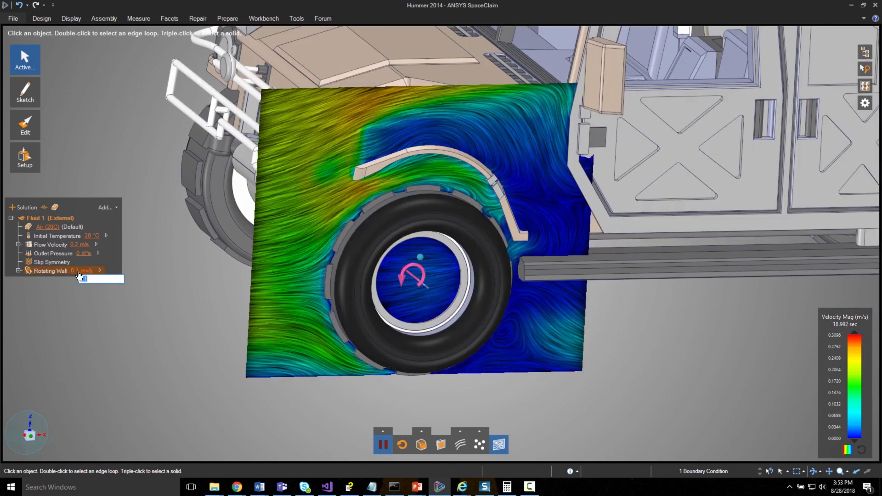